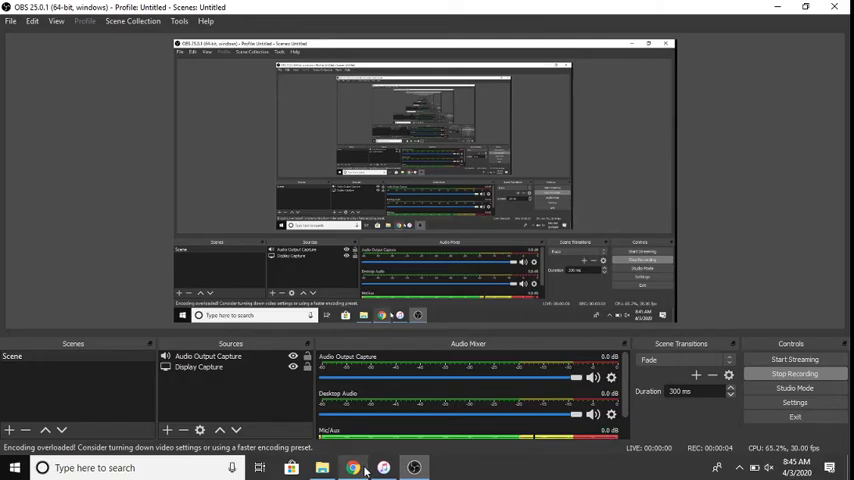
# Switch to the Chrome window showing YouTube Studio.
pyautogui.click(355, 467)
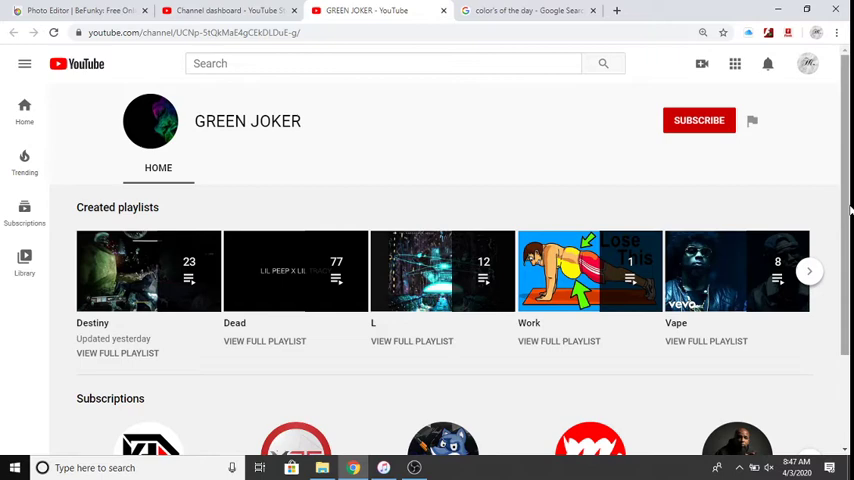
# Close the GREEN JOKER channel tab to return to the Subscribers dialog.
pyautogui.hotkey('ctrl', 'w')
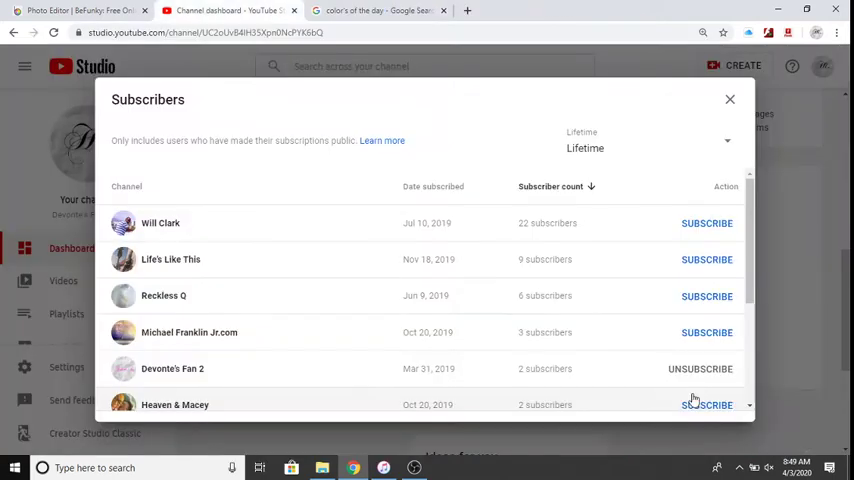
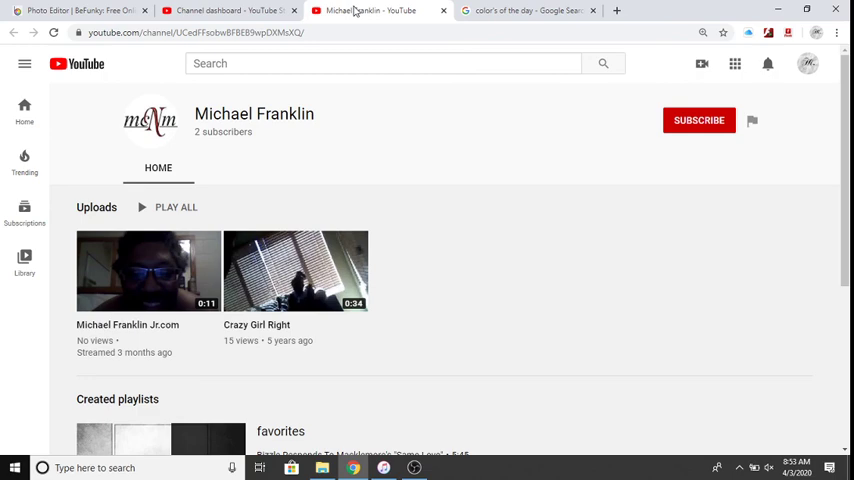
# Close the Michael Franklin - YouTube tab to return to the Channel dashboard.
pyautogui.middleClick(355, 10)
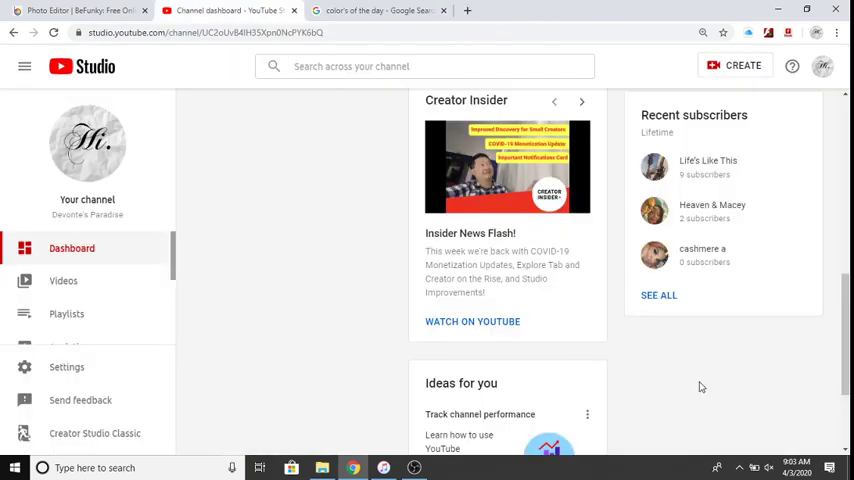